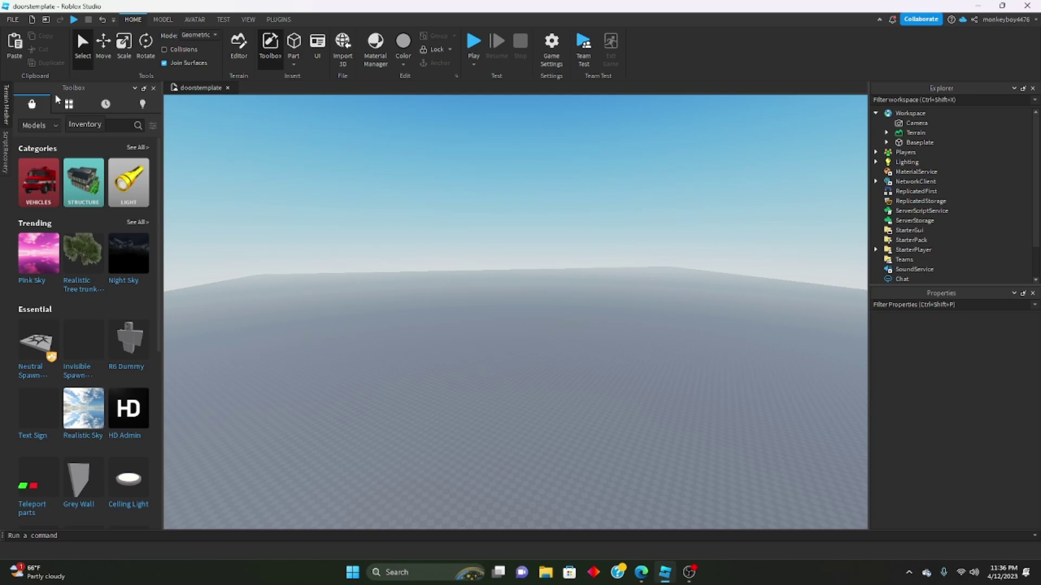
Step: Insert the DOORS KIT V2 model from the My Models inventory, accept its scripts, and close the Toolbox
left_click(68, 104)
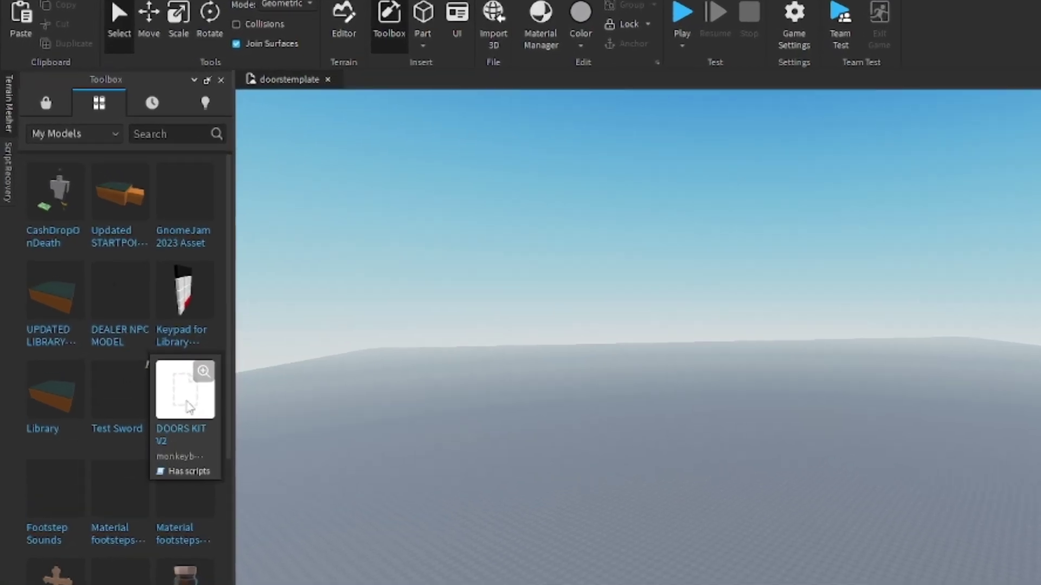
left_click(128, 303)
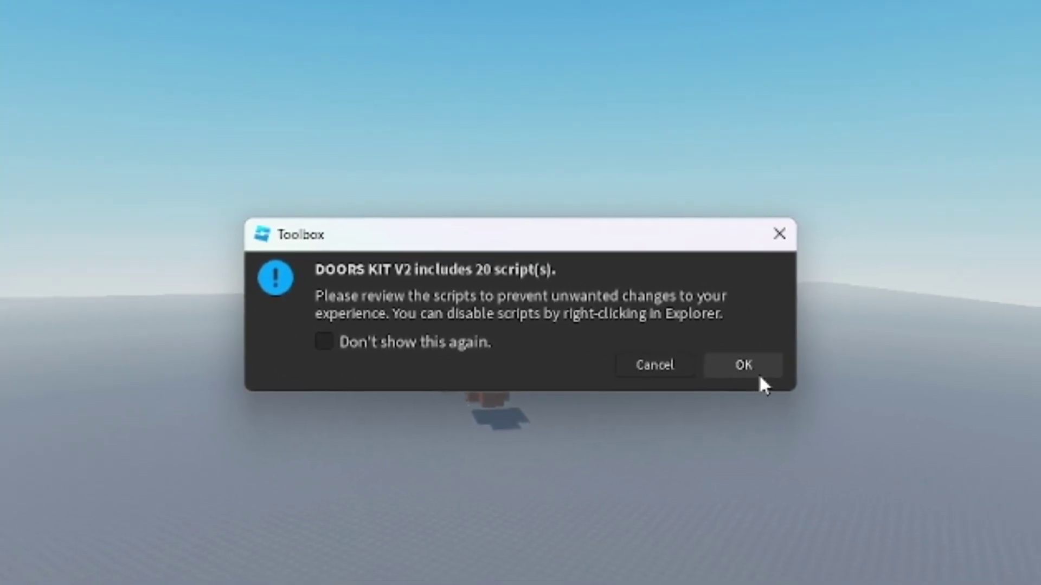
left_click(744, 366)
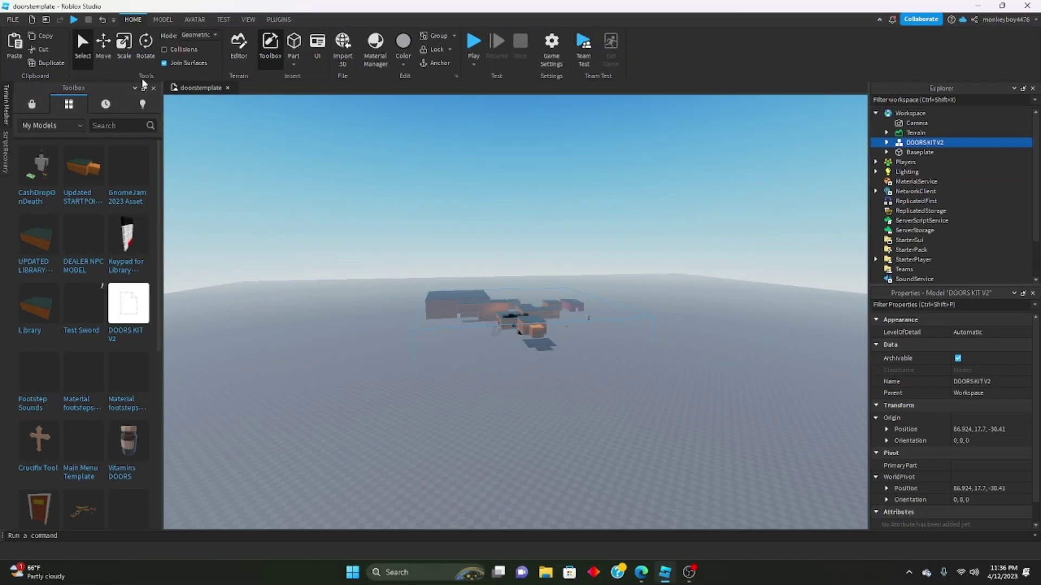
left_click(153, 88)
Step: Ungroup the DOORS KIT V2 model into its separate folders in Workspace and clear the selection
scroll(704, 262, "up", 3)
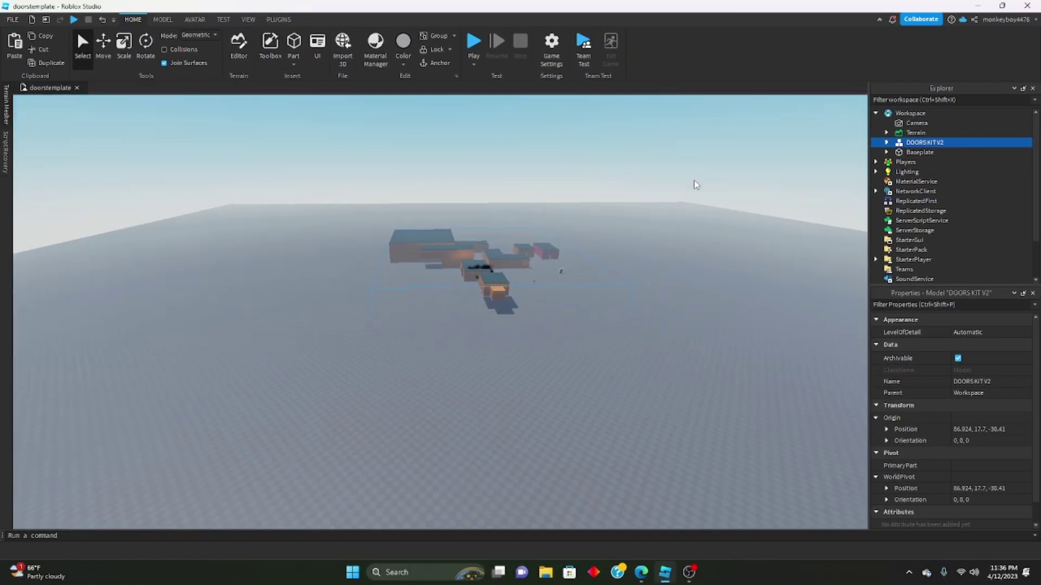
left_click(454, 36)
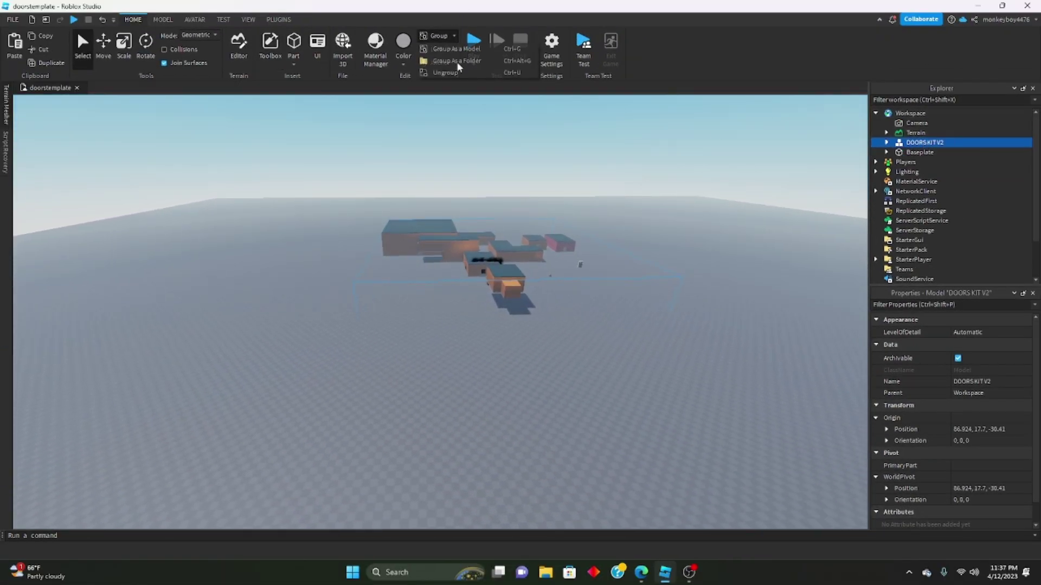
left_click(459, 71)
right_click_drag(701, 214, 732, 173)
scroll(701, 214, "up", 1)
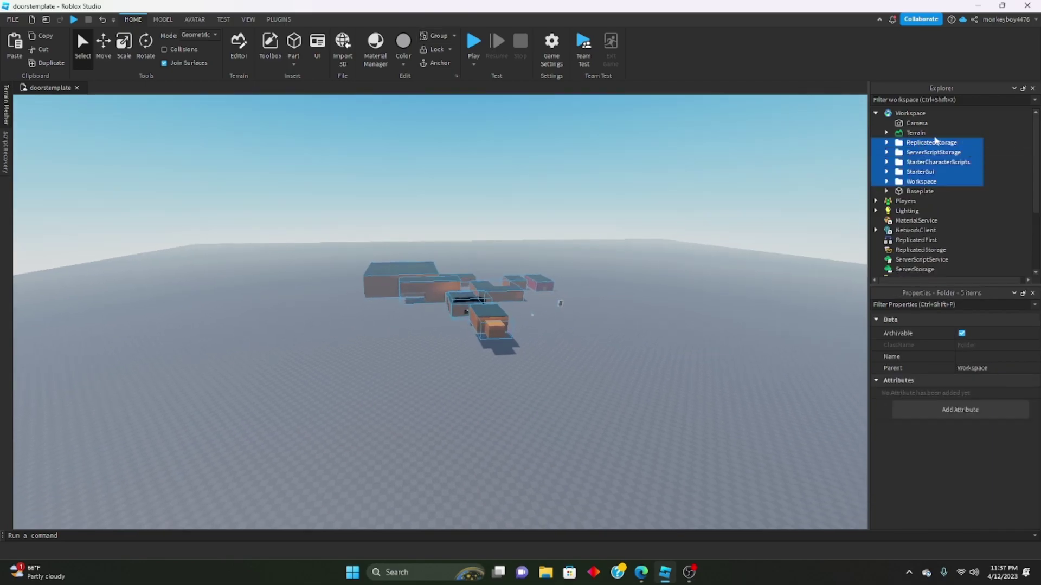
left_click(797, 150)
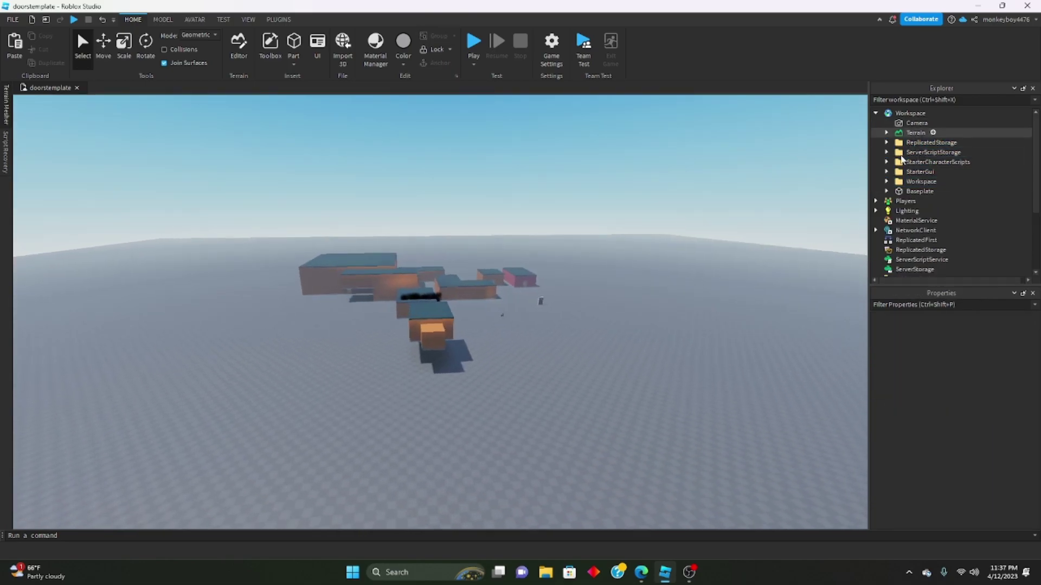
Step: Cut all contents of the kit's ReplicatedStorage folder, from Possible Furniture through DeathScreen
left_click(887, 142)
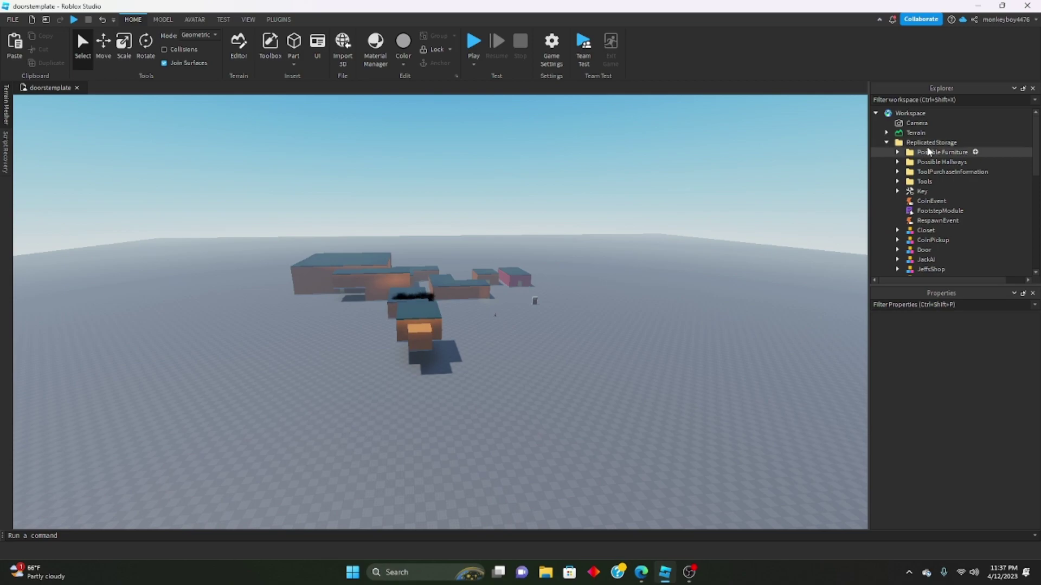
scroll(943, 216, "down", 2)
left_click(920, 253)
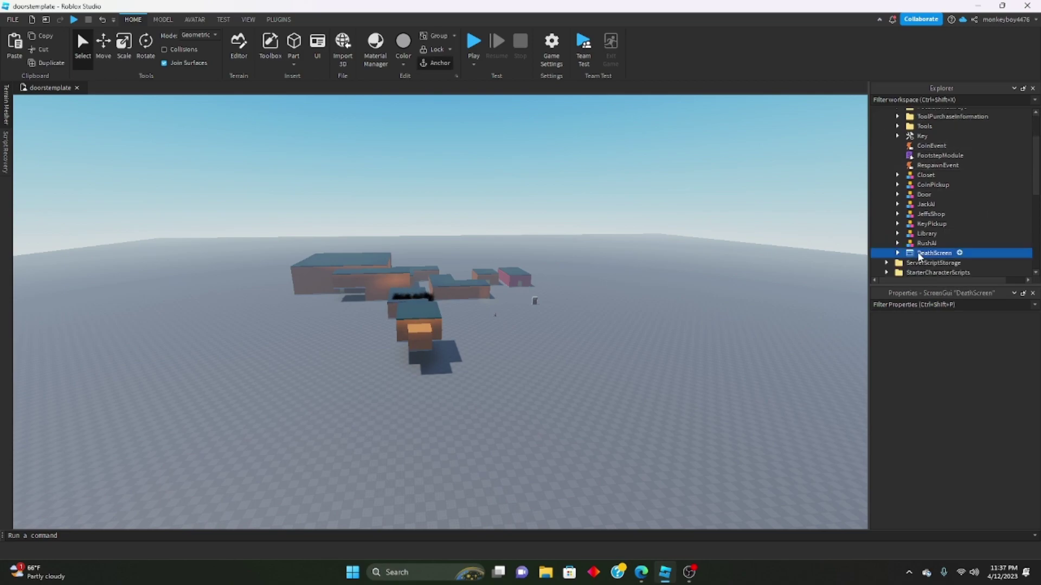
scroll(925, 229, "up", 2)
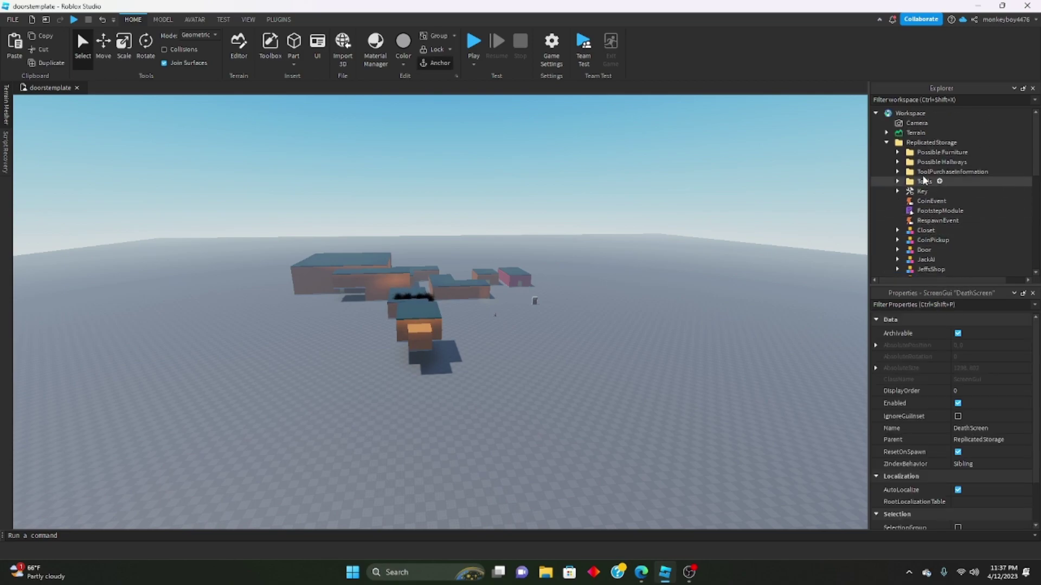
left_click(921, 155, "shift")
scroll(921, 155, "down", 3)
scroll(923, 155, "up", 2)
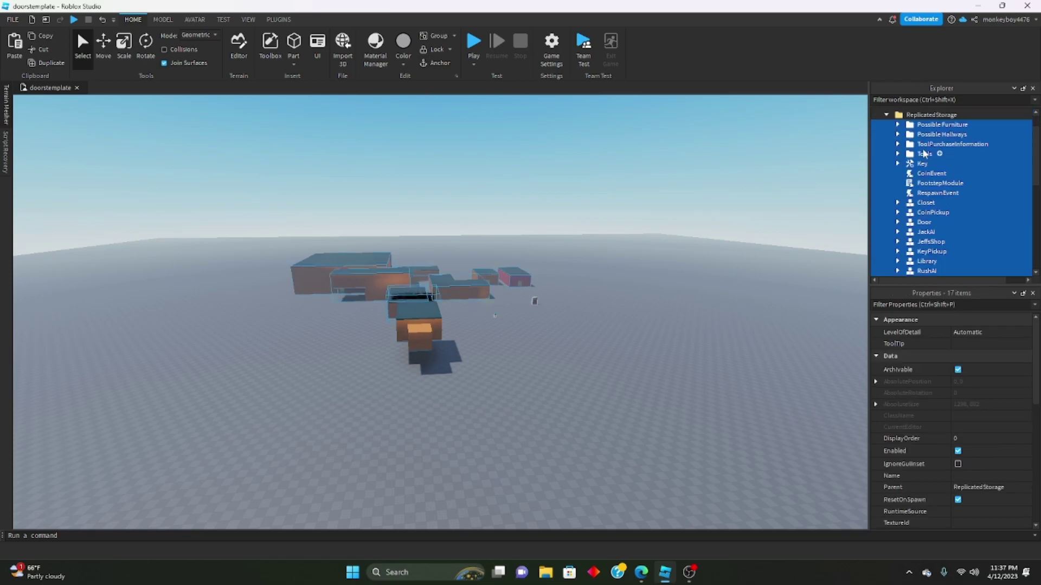
right_click(930, 139)
left_click(910, 171)
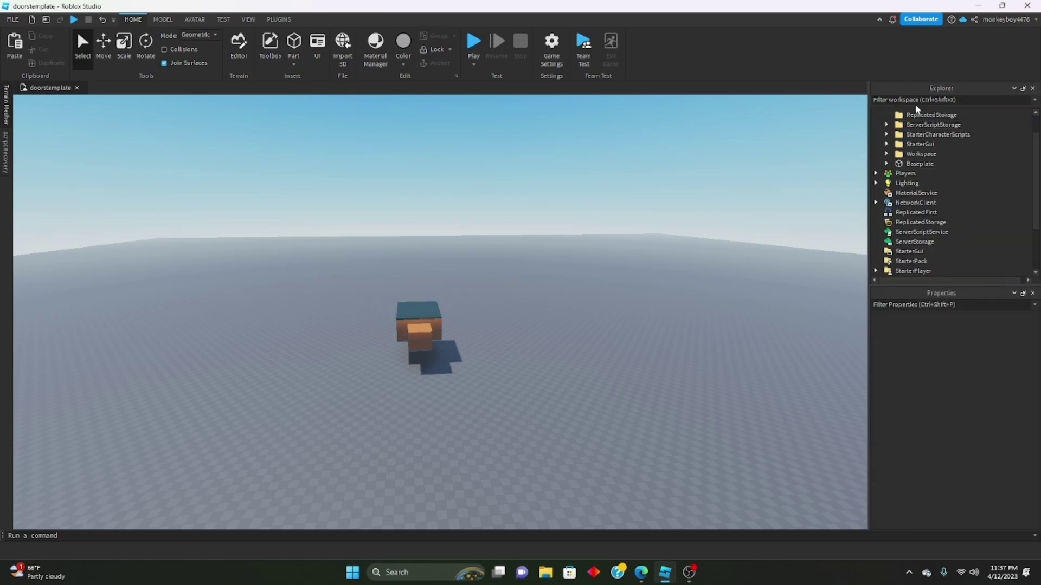
Step: Delete the emptied ReplicatedStorage folder and paste its cut contents into the ReplicatedStorage service
left_click(921, 115)
key("Delete")
left_click(921, 220)
right_click(925, 221)
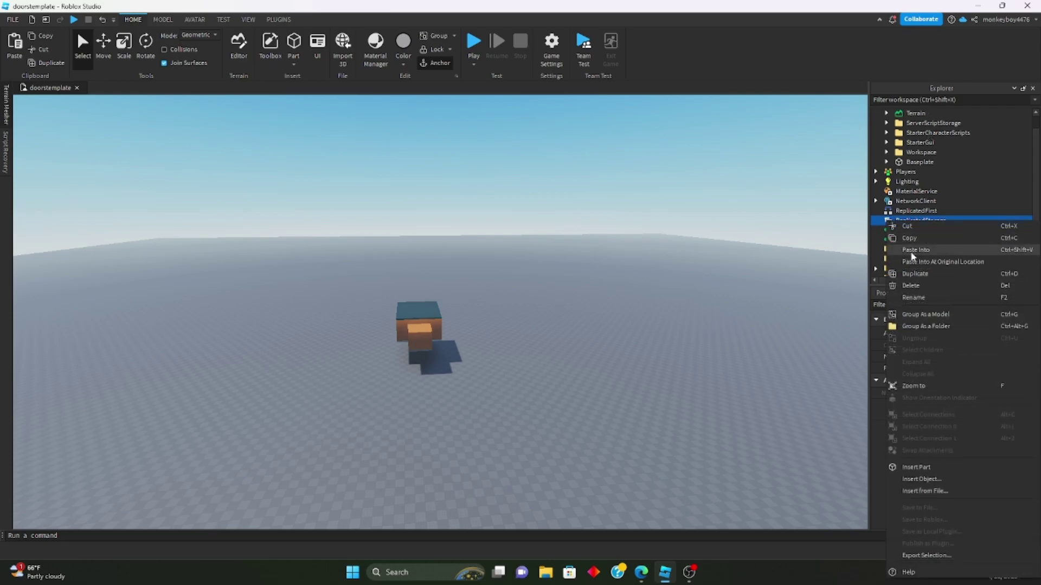
left_click(921, 253)
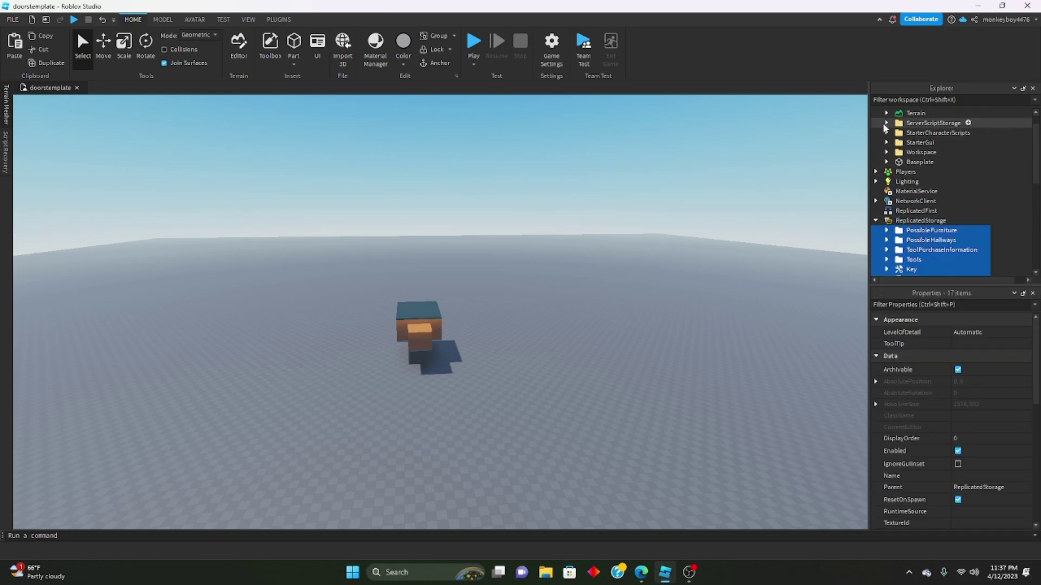
Step: Move the ServerScriptStorage folder's contents into the ServerScriptService service and remove the emptied folder
left_click(886, 123)
left_click(917, 132)
right_click(922, 132)
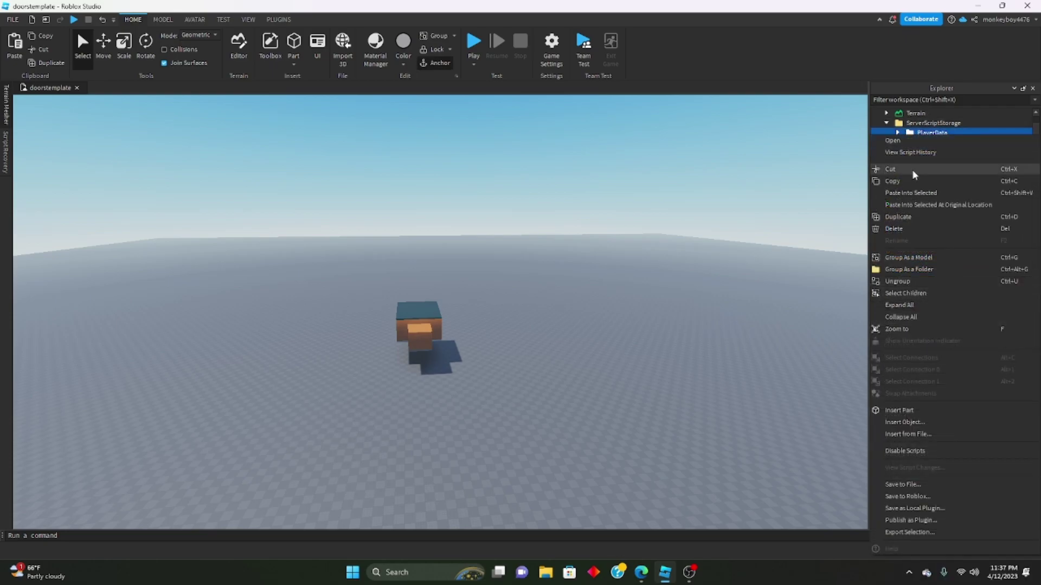
left_click(890, 169)
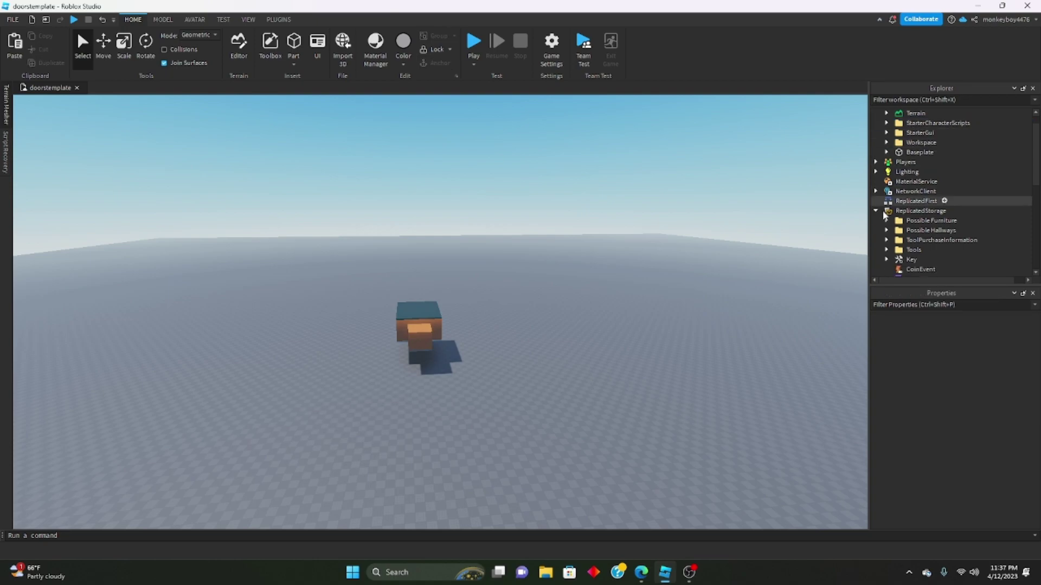
left_click(876, 211)
right_click(905, 222)
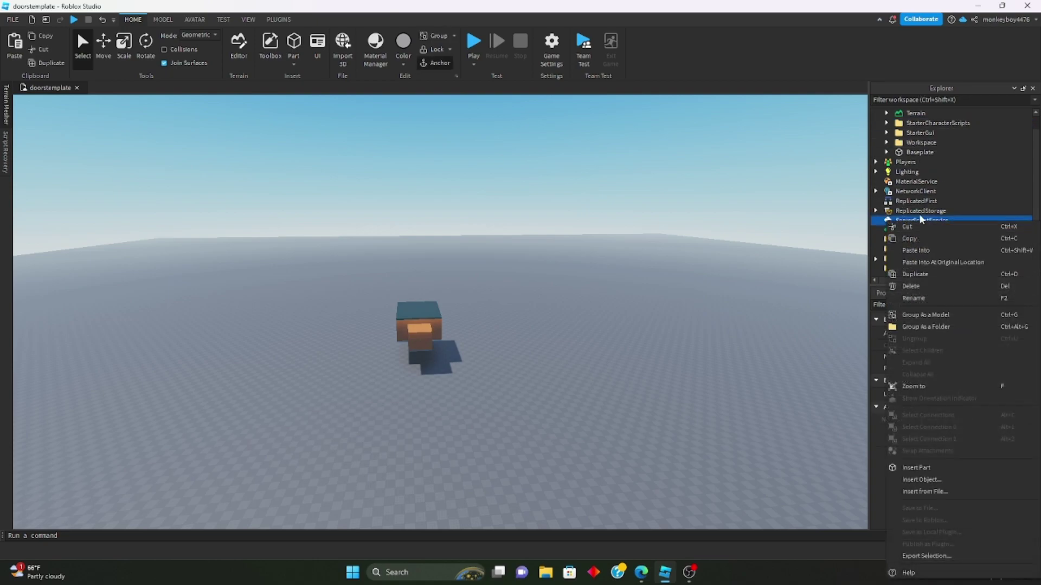
left_click(923, 252)
Step: Move the FootstepsSounds script into StarterCharacterScripts under StarterPlayer and remove the kit's emptied StarterCharacterScripts folder
left_click(886, 123)
left_click(925, 136)
right_click(926, 137)
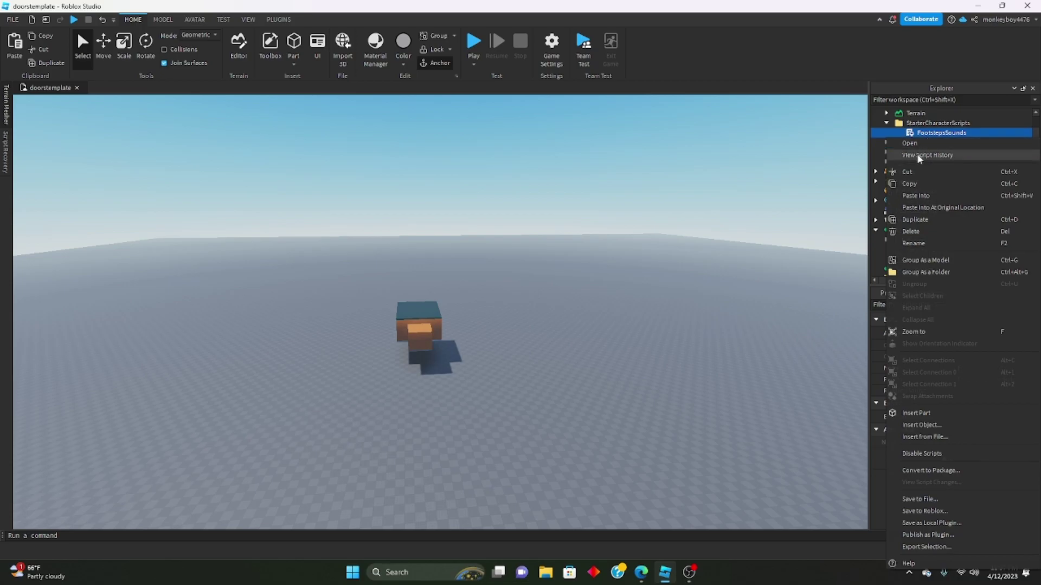
left_click(918, 170)
scroll(924, 187, "down", 3)
left_click(876, 211)
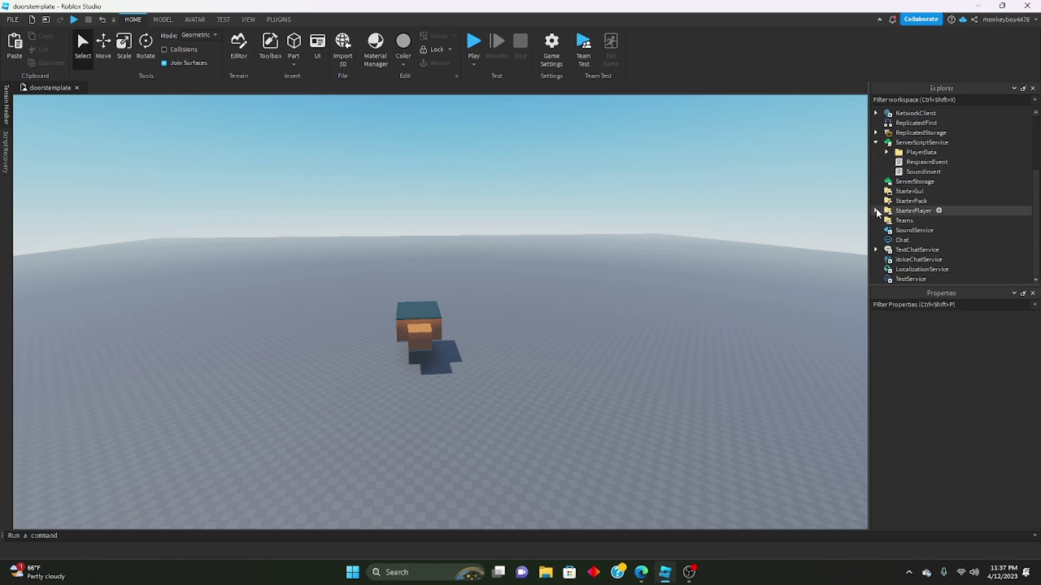
right_click(908, 221)
left_click(916, 255)
Step: Move MainUI from the kit's StarterGui folder into the StarterGui service and remove the emptied folder
scroll(924, 225, "up", 3)
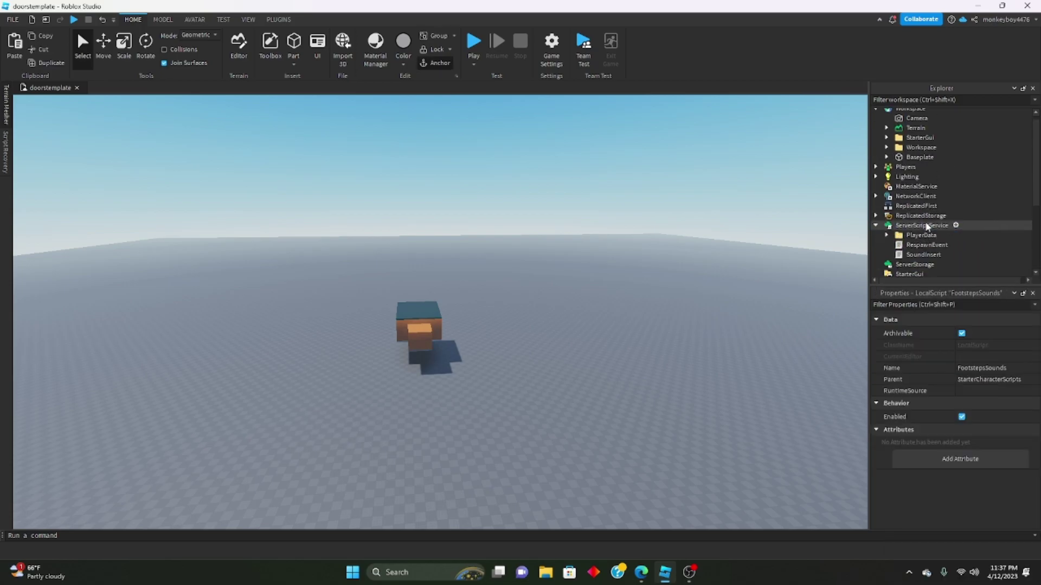
double_click(904, 139)
left_click(913, 150)
right_click(915, 152)
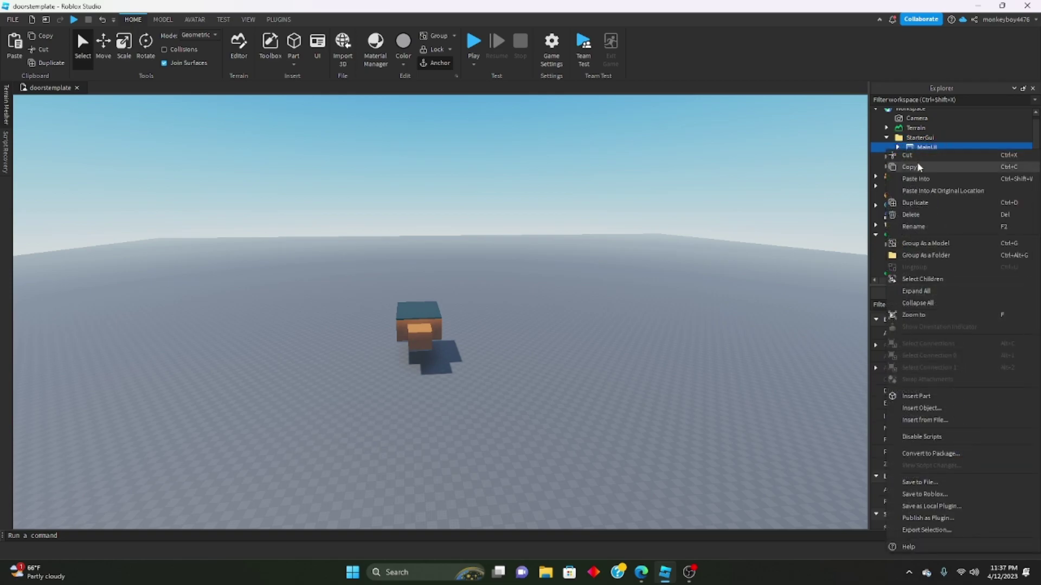
left_click(918, 184)
scroll(910, 217, "down", 2)
left_click(875, 188)
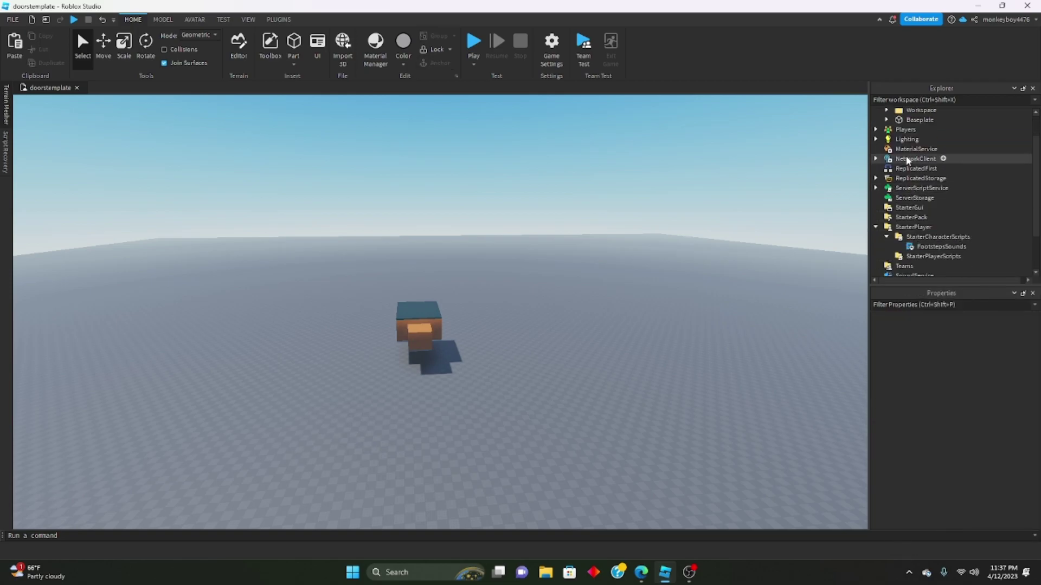
scroll(895, 179, "down", 1)
left_click(909, 180)
key("ctrl+z")
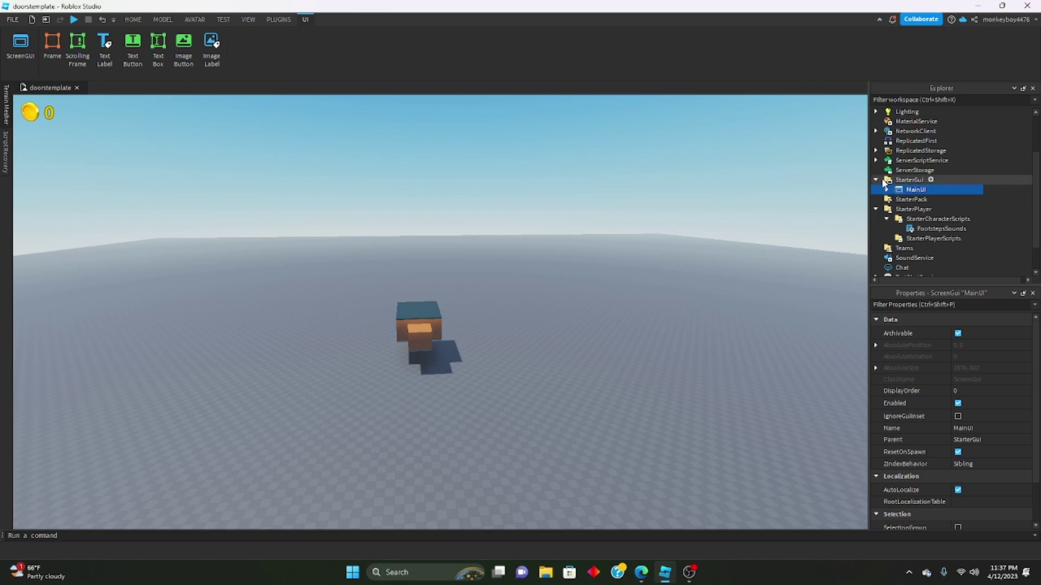
Step: Move Generated Rooms, Generation and StartPoint out of the kit's Workspace folder into the Workspace service and delete the emptied folder
scroll(921, 190, "up", 3)
left_click(930, 161)
left_click(917, 153)
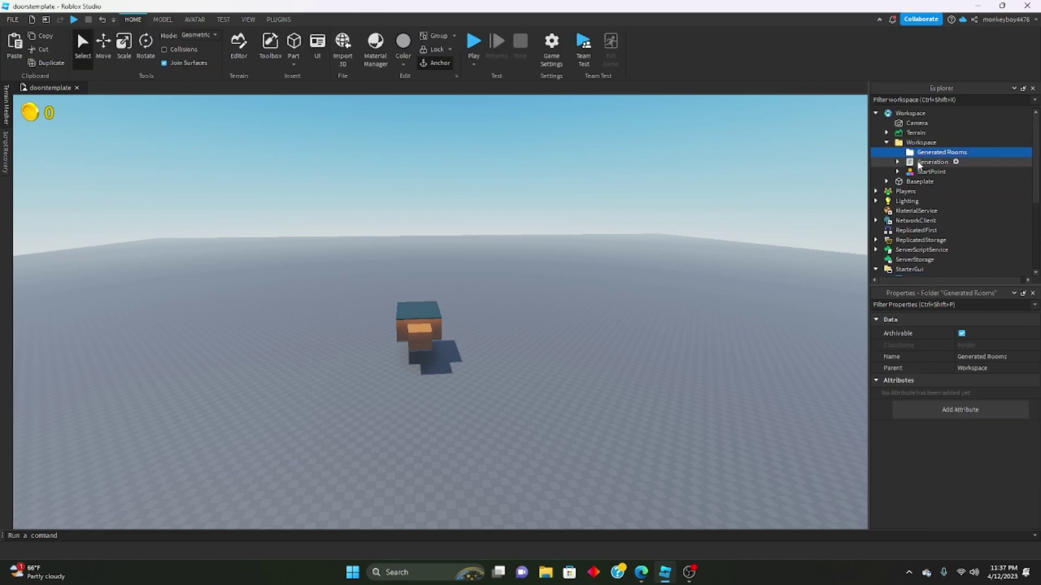
left_click(918, 162, "ctrl")
left_click(920, 172, "ctrl")
left_click_drag(920, 164, 915, 113)
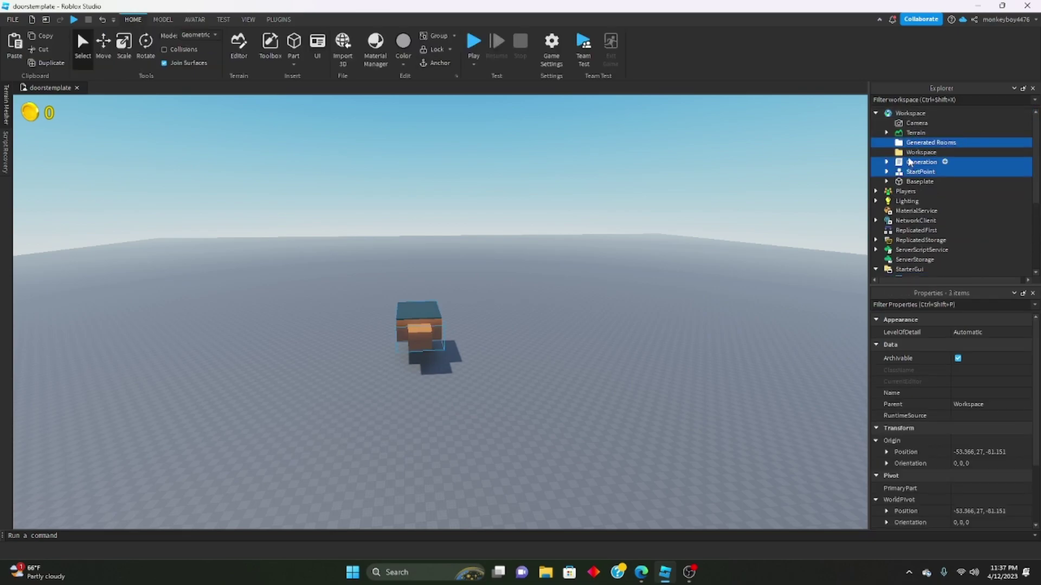
left_click(917, 152)
key("Delete")
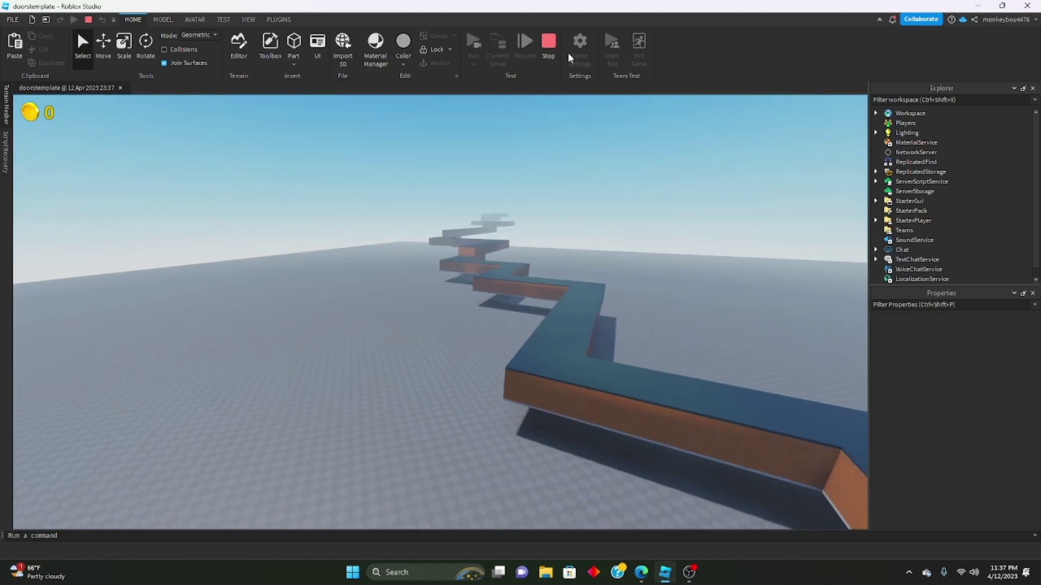
Step: Stop the running simulation and start a play test with a player character
left_click(548, 43)
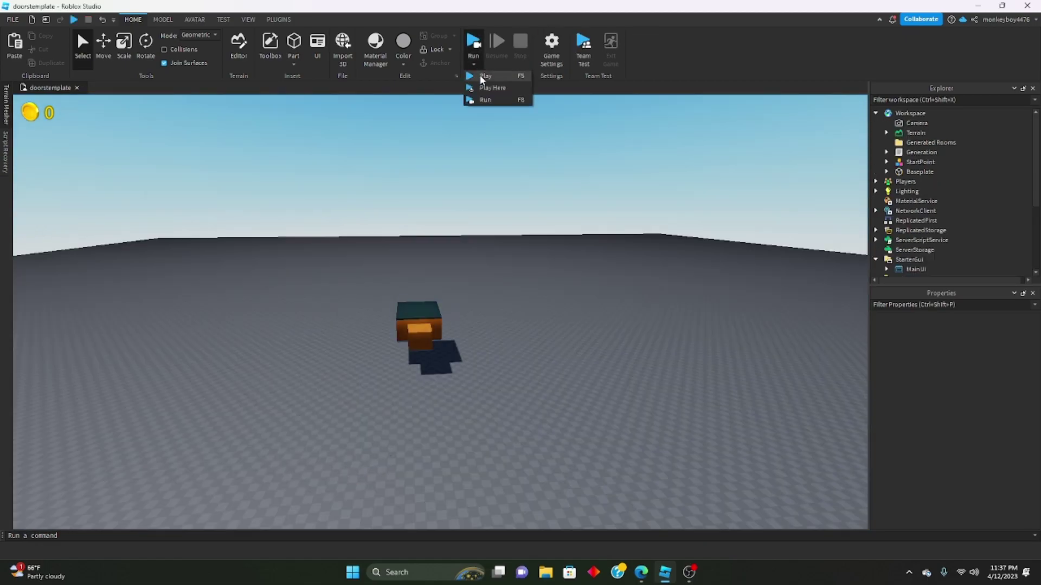
left_click(484, 76)
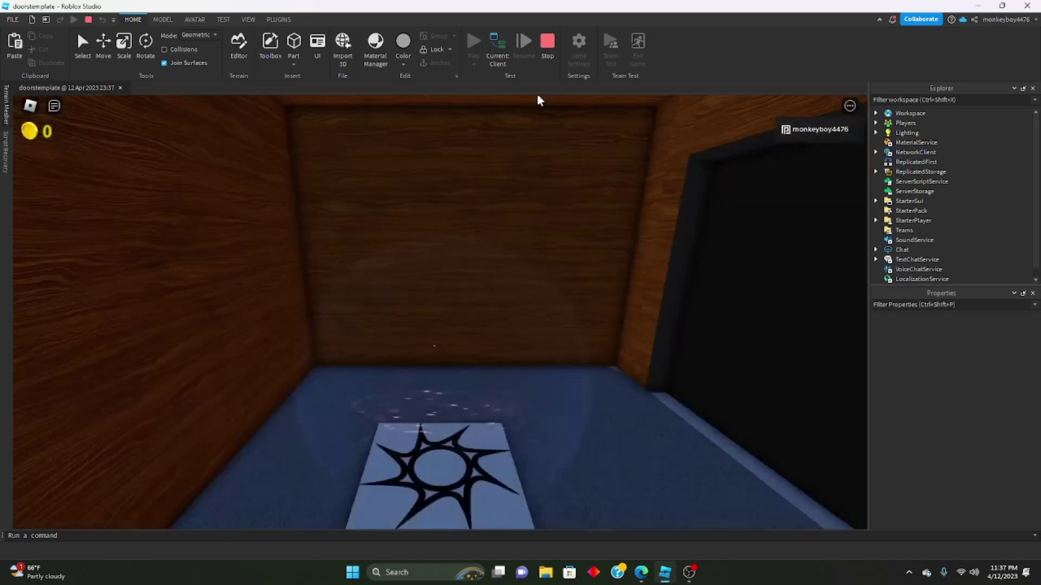
scroll(446, 250, "up", 5)
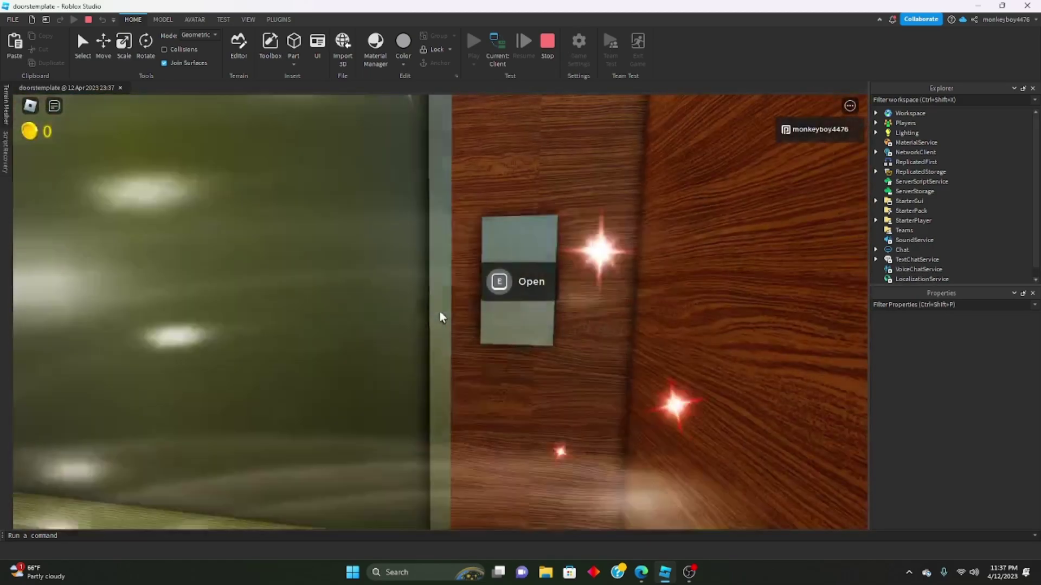
Step: Open the starting elevator, cross the lobby, and open and walk through door 0
key("s")
key("e")
key("w")
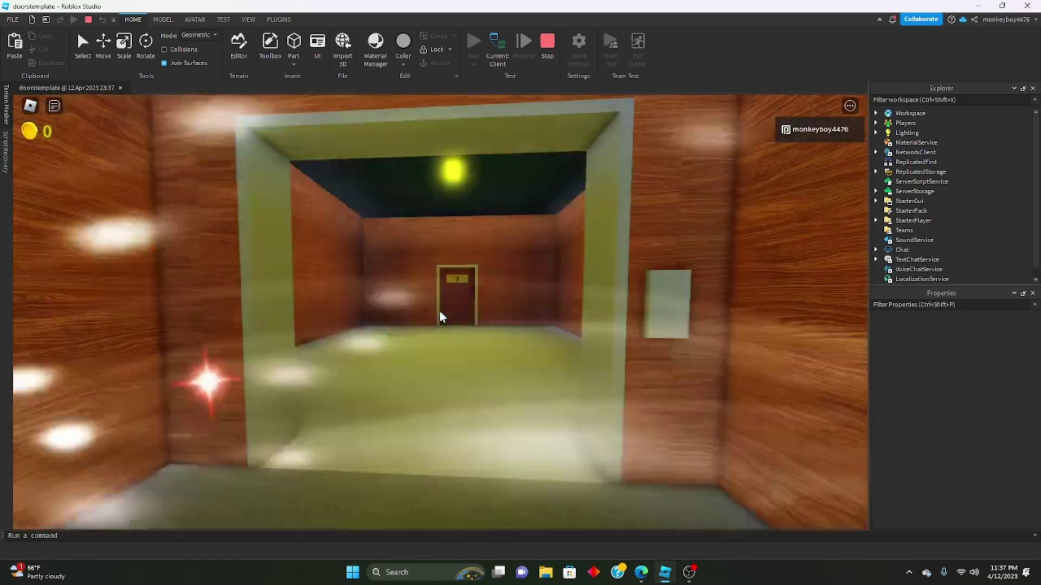
key("w")
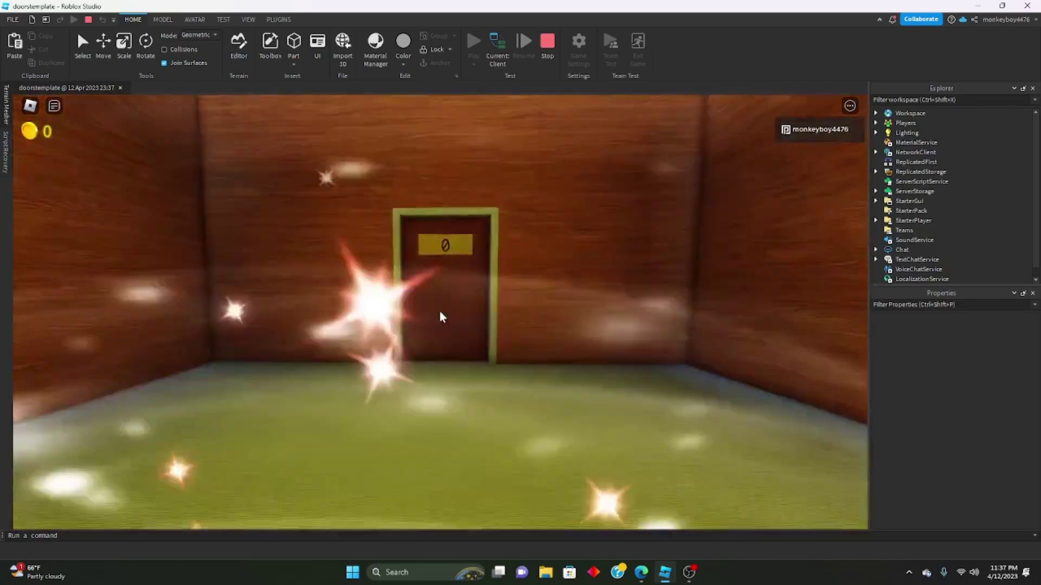
scroll(439, 310, "down", 5)
scroll(439, 310, "down", 5)
key("w")
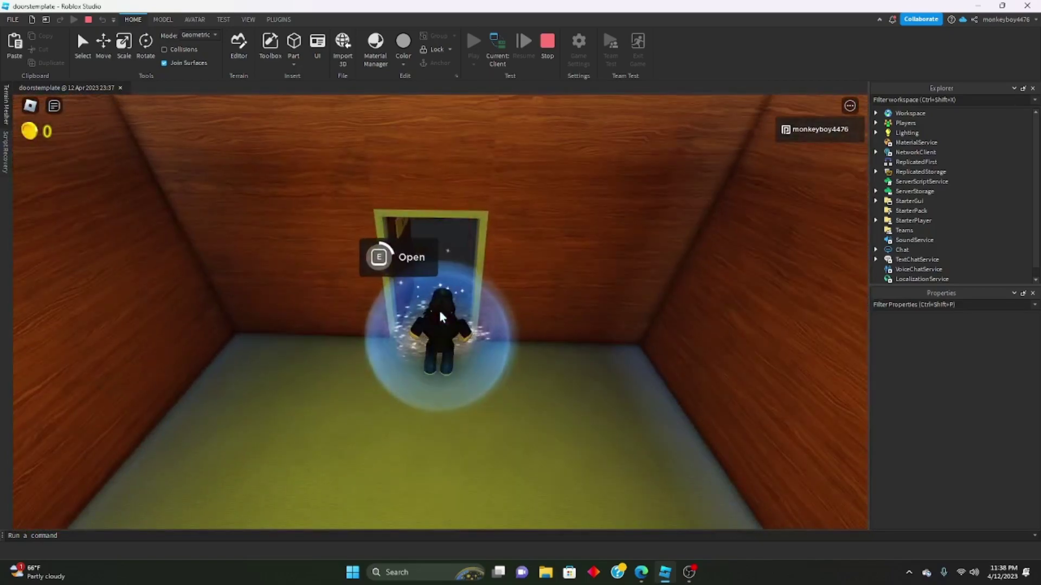
key("e")
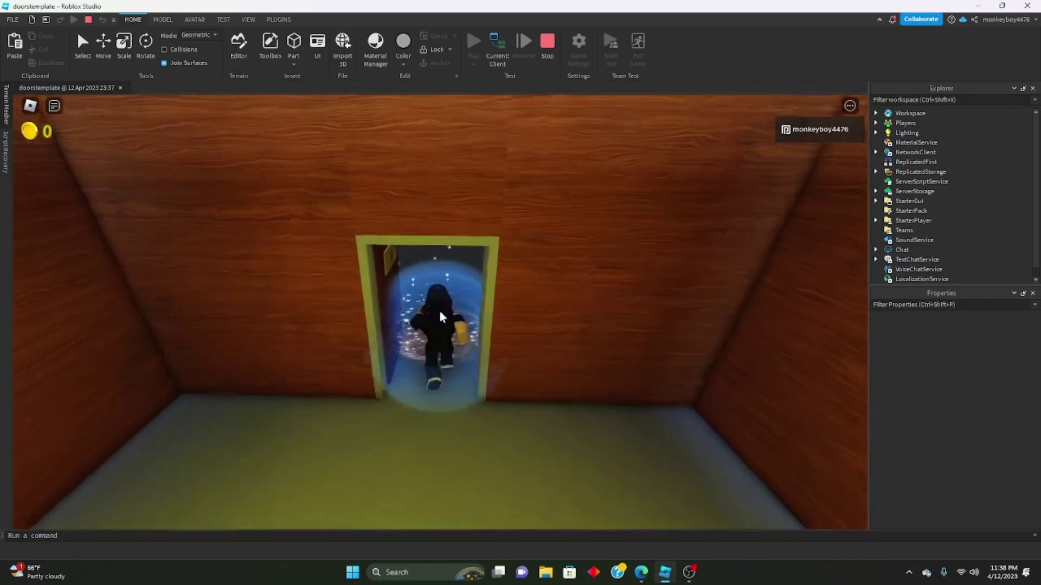
key("w")
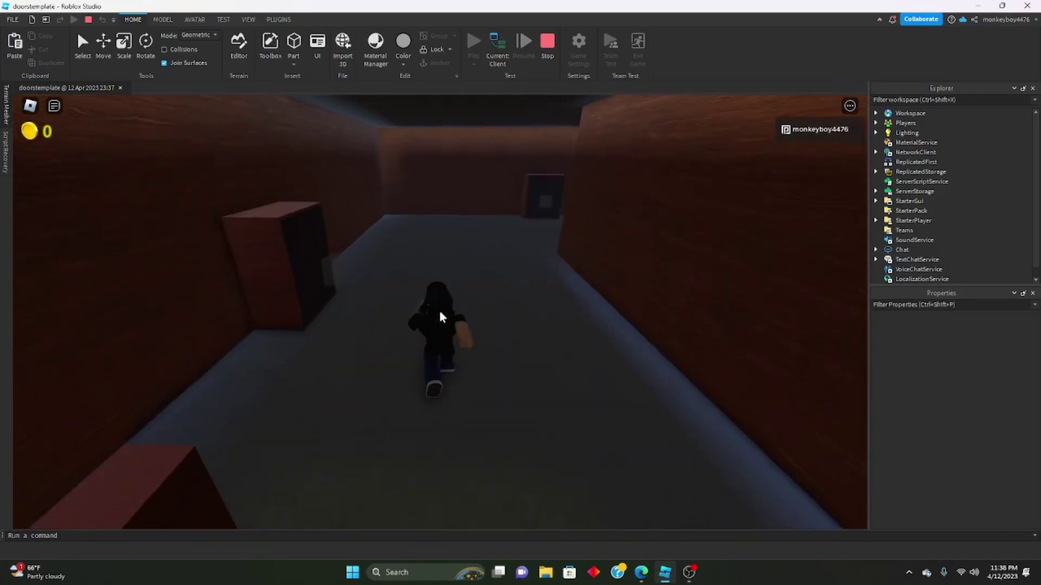
Step: Walk the character through the dark hallway to door 1
key("w")
right_click_drag(439, 310, 461, 284)
key("w")
key("d")
right_click_drag(453, 219, 453, 219)
key("w")
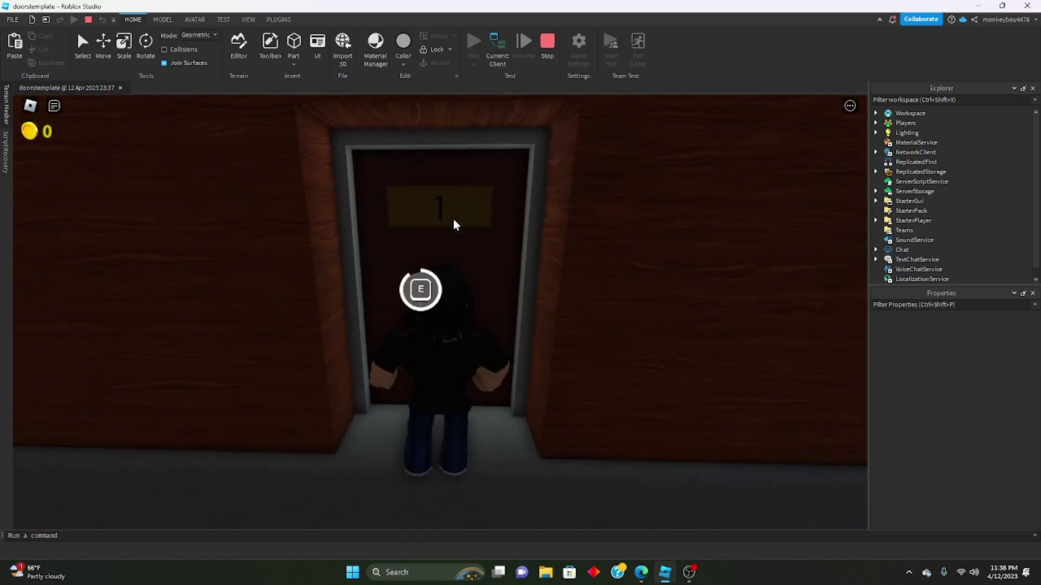
Step: Open door 1, walk the character through it and climb the ladder to the upper level by door 2
key("e")
key("w")
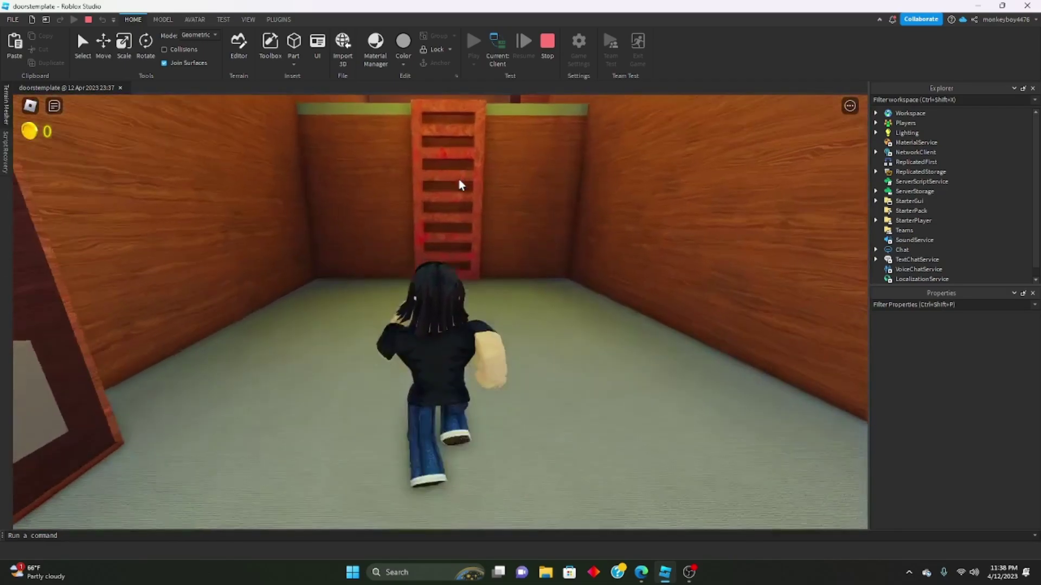
key("w")
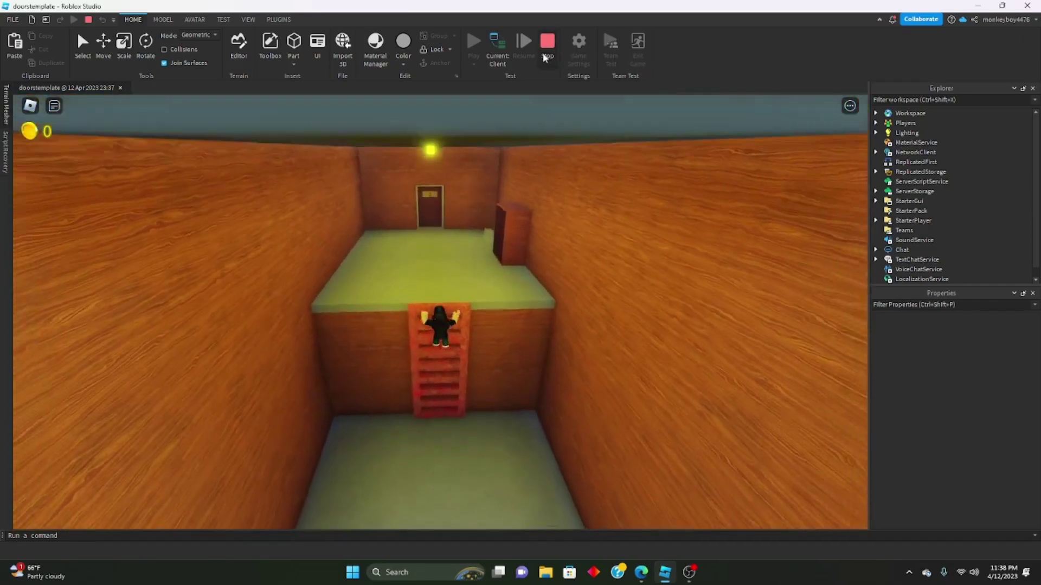
key("w")
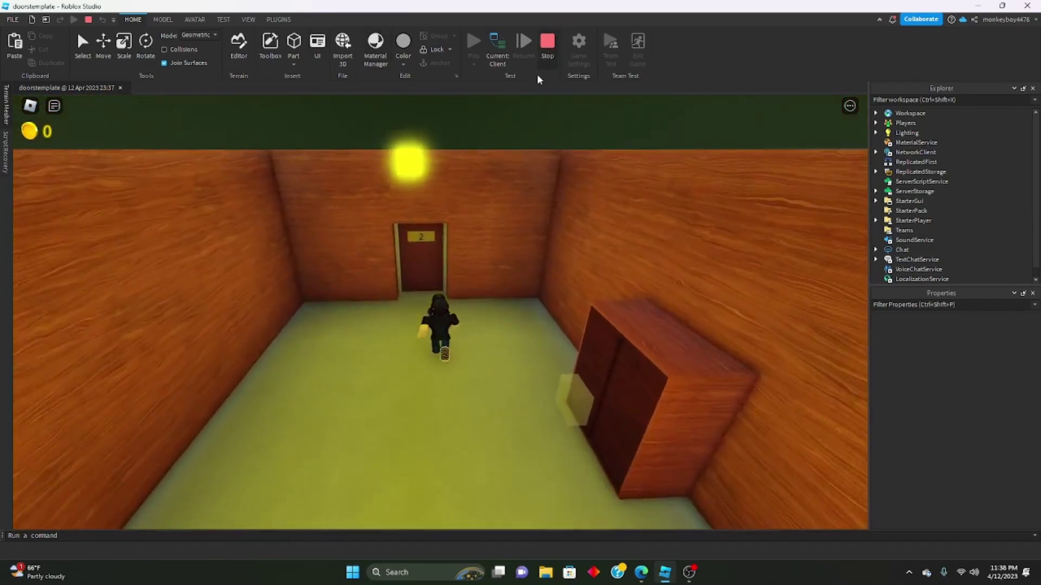
Step: Open door 2, walk into the red room with the wardrobes and benches, and end the play test
key("e")
key("w")
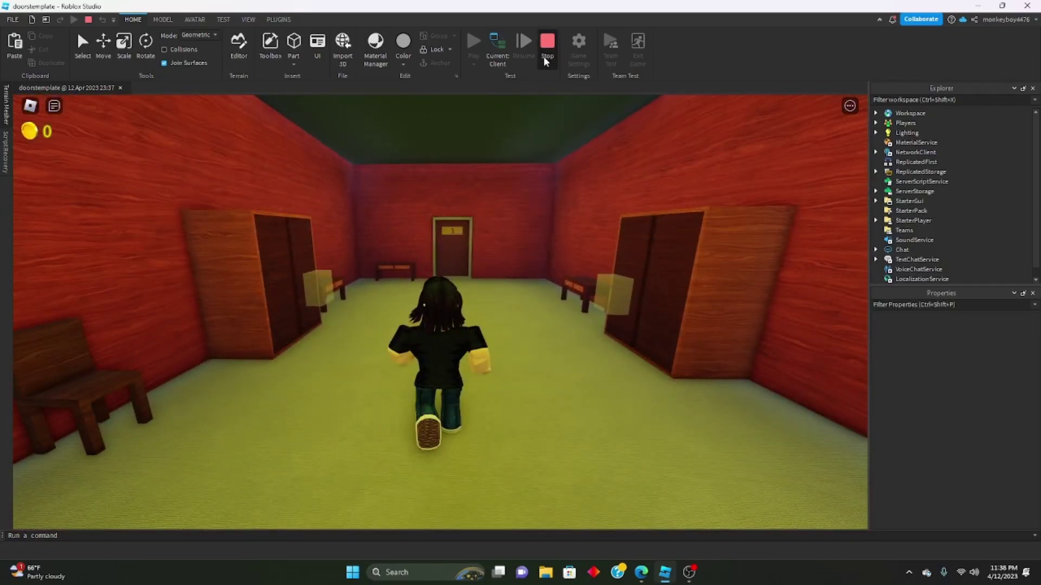
left_click(546, 56)
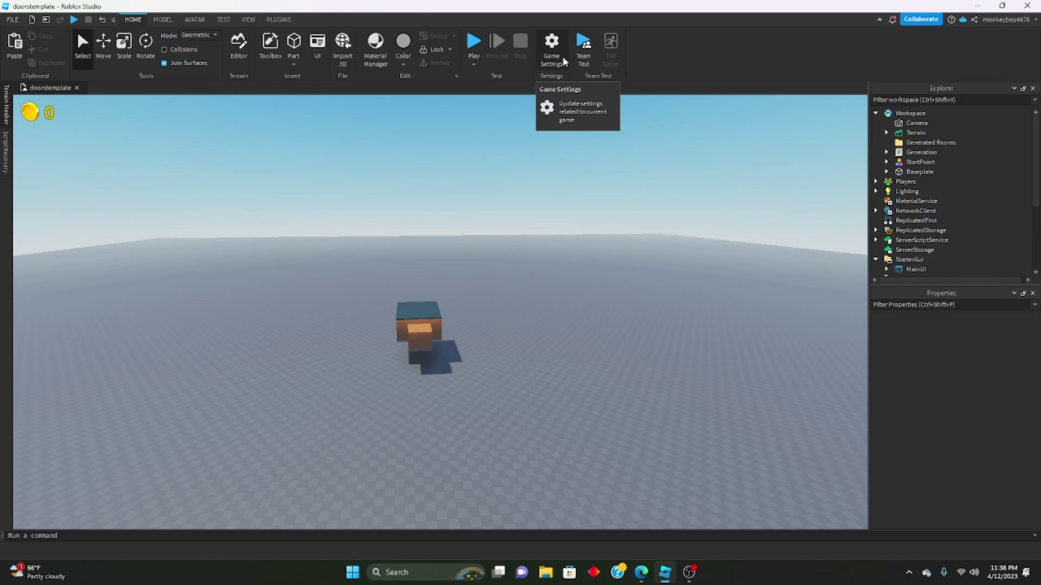
Step: Inspect the StartPoint room from the outside in, ending inside the lobby facing door 0
key("w")
right_click_drag(482, 243, 483, 243)
key("s")
scroll(482, 243, "up", 15)
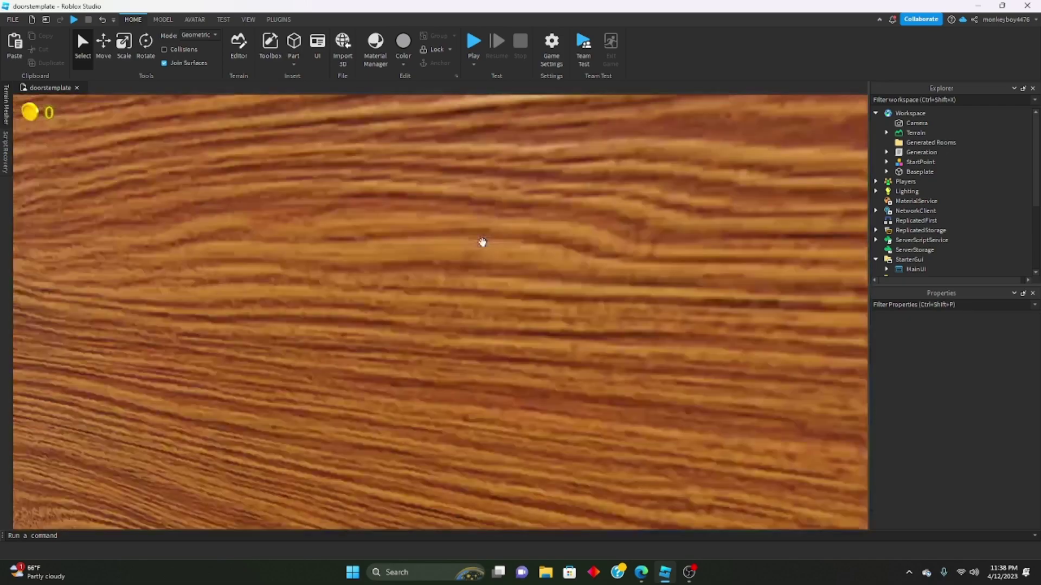
scroll(482, 242, "down", 5)
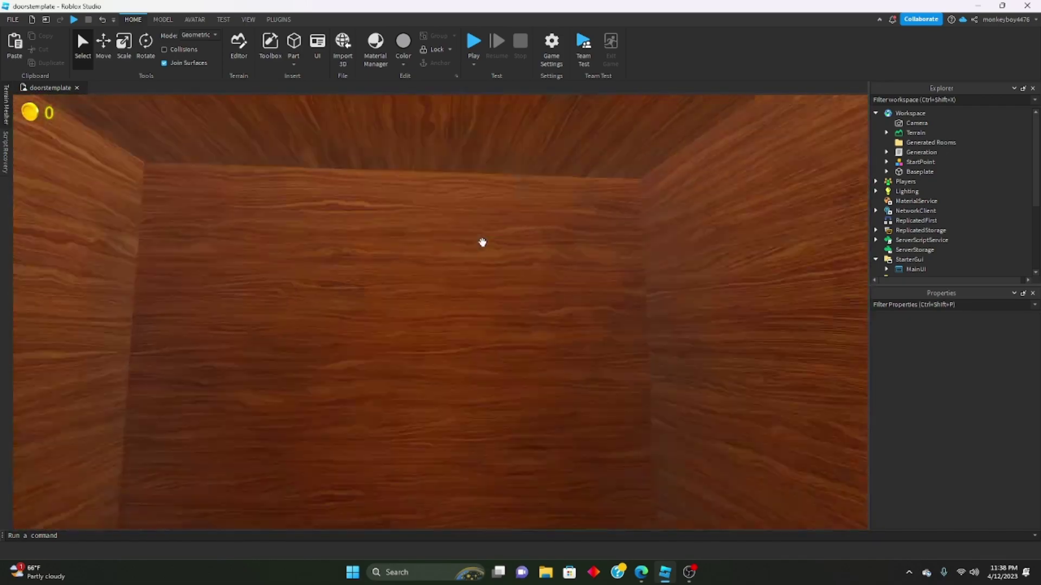
scroll(480, 241, "up", 8)
scroll(427, 230, "down", 5)
key("w")
right_click_drag(429, 223, 429, 222)
scroll(429, 222, "down", 6)
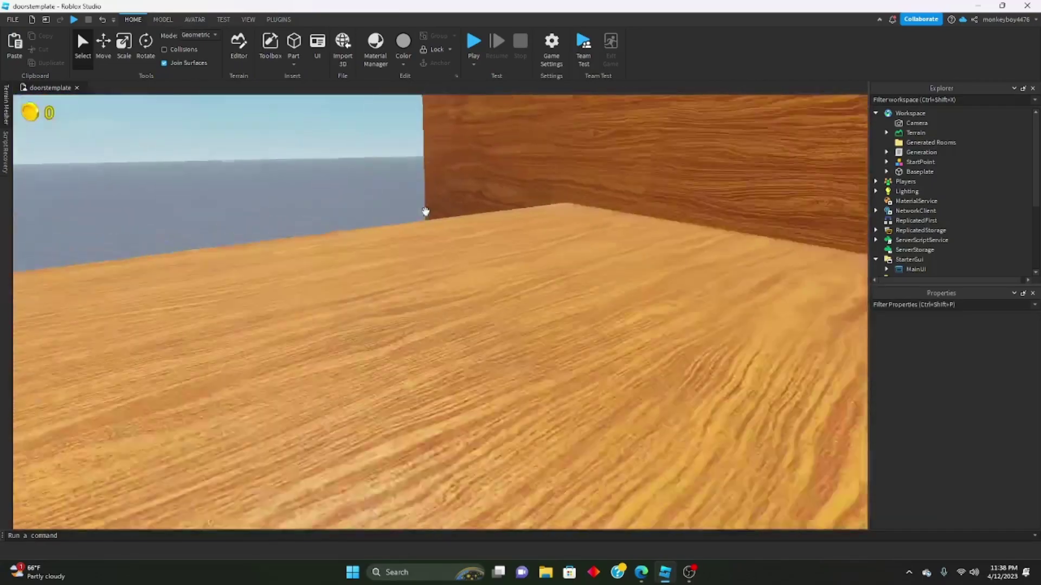
scroll(424, 211, "up", 8)
scroll(425, 212, "down", 3)
scroll(425, 212, "up", 1)
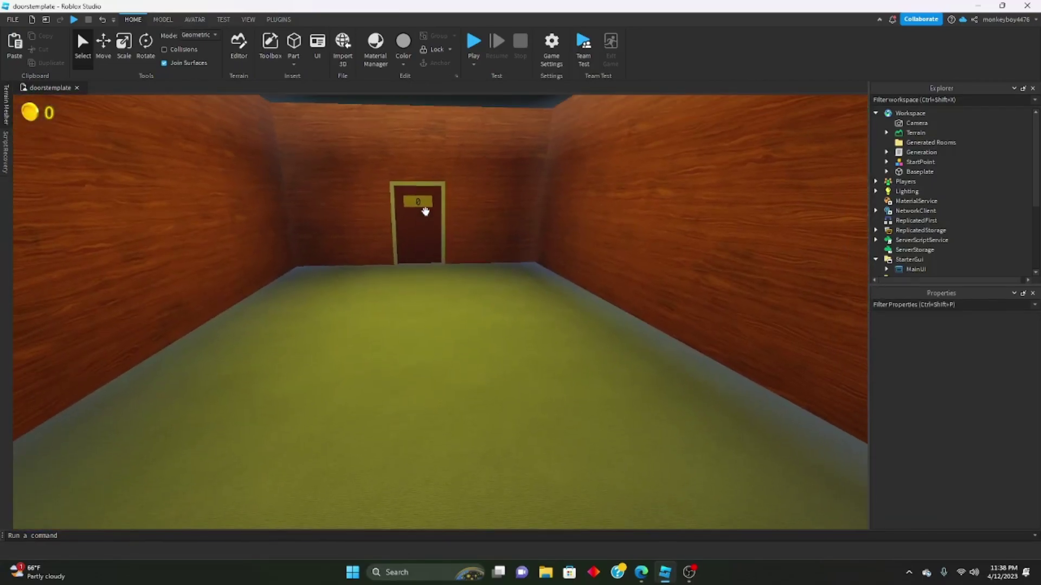
scroll(425, 212, "up", 2)
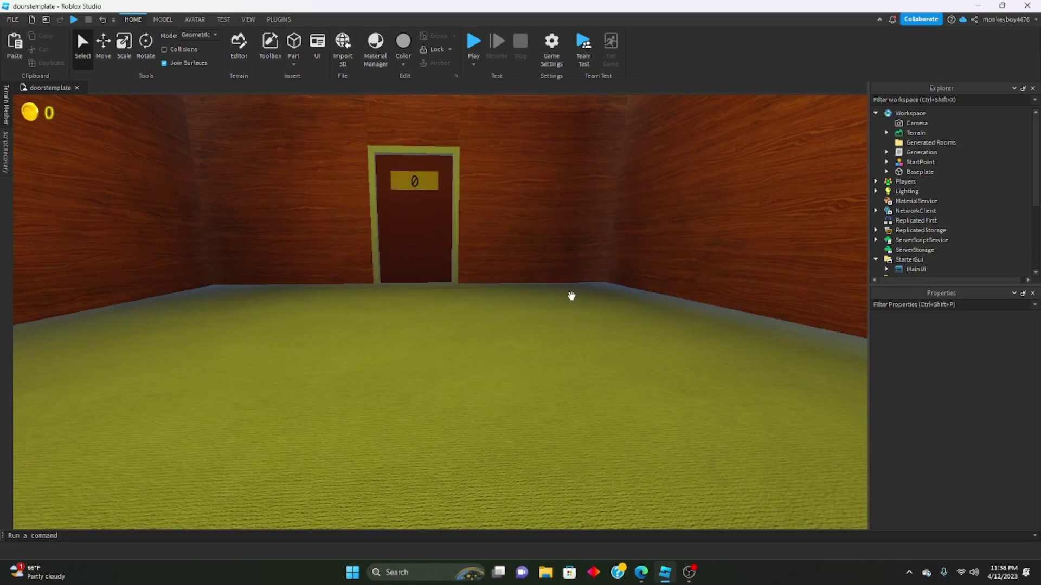
Step: Examine the StartPoint lobby's interior, including the walls, the elevator opening and door 0
right_click_drag(571, 296, 552, 276)
scroll(553, 284, "up", 5)
scroll(555, 283, "up", 8)
scroll(555, 283, "up", 6)
key("w")
key("w")
key("w")
key("s")
key("s")
key("w")
key("w")
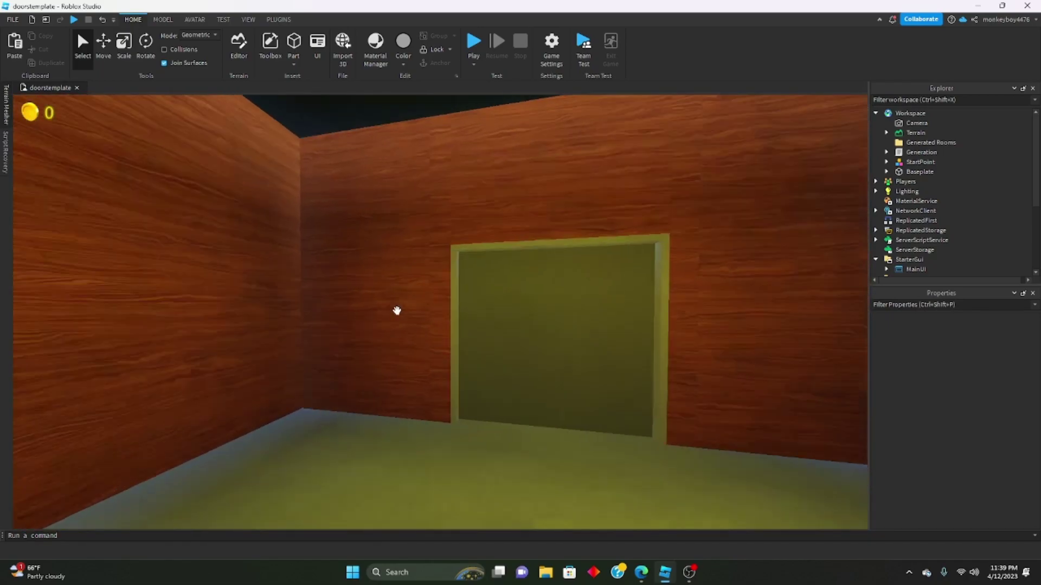
key("w")
key("w")
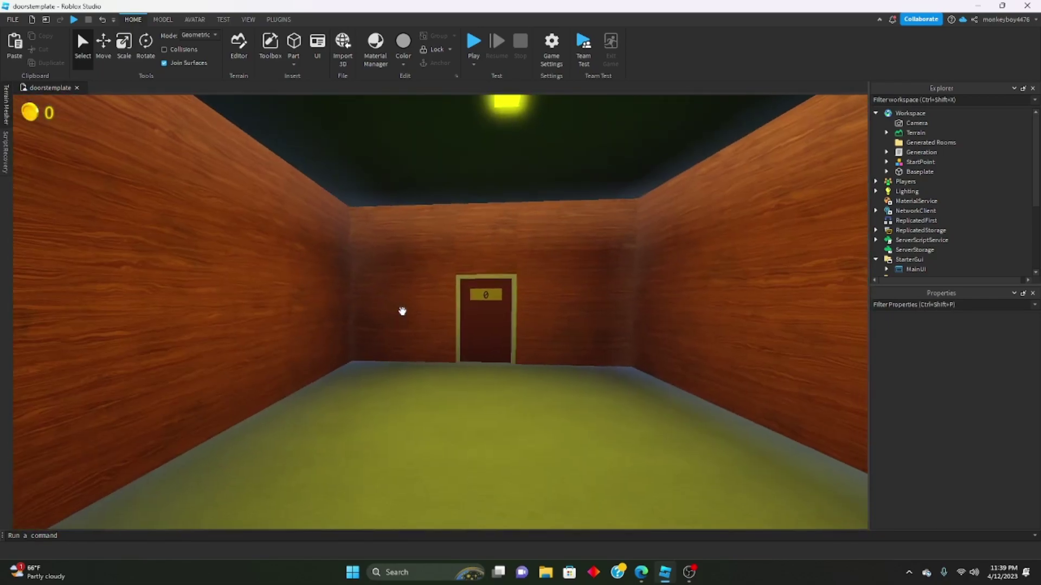
key("w")
Step: Examine the StartPoint building's exterior, including its roof, its side walls and the wall with door 0
right_click_drag(403, 311, 403, 313)
key("s")
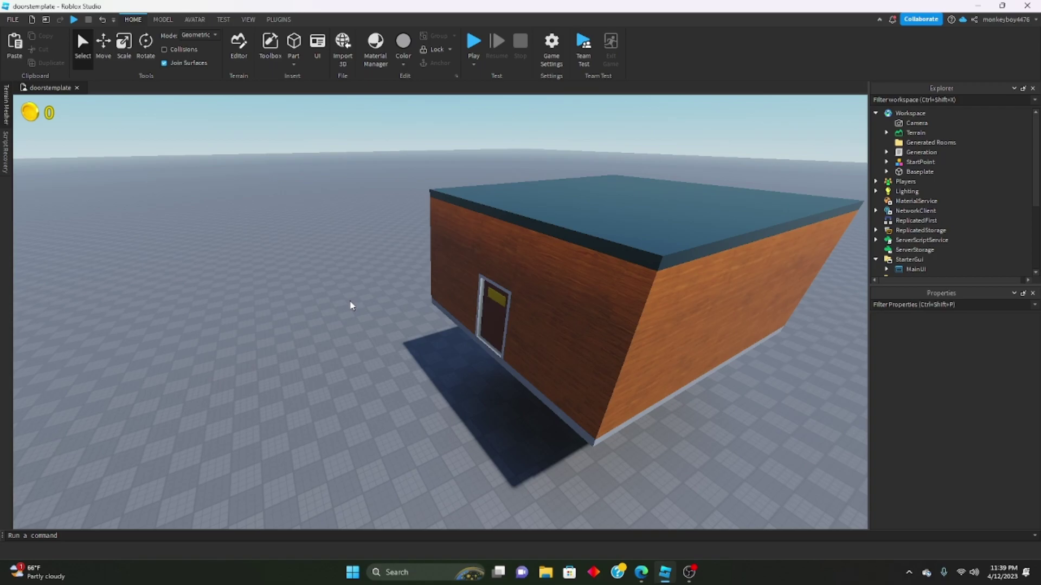
right_click_drag(439, 297, 419, 280)
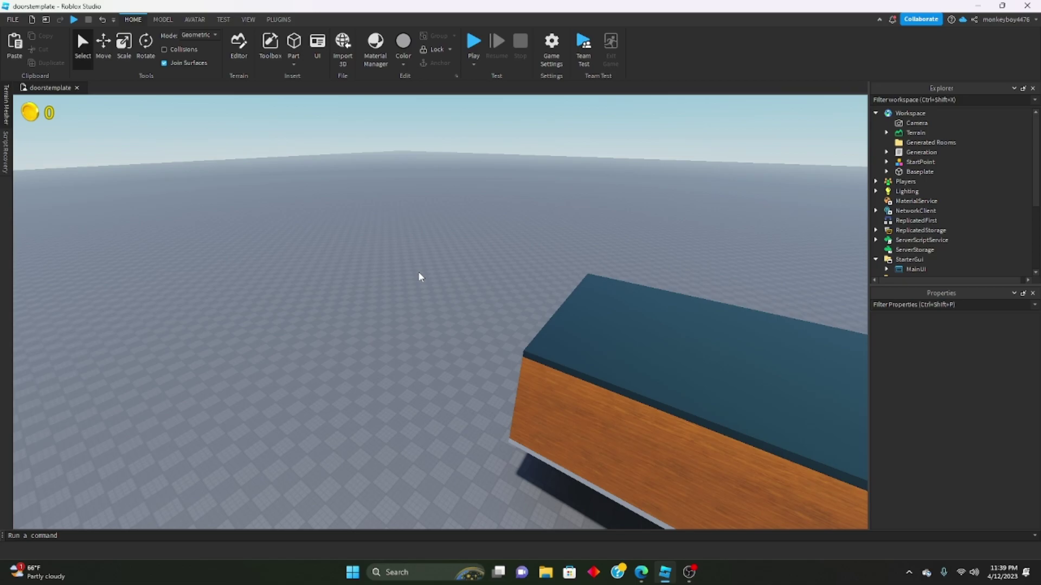
right_click_drag(418, 271, 421, 274)
key("a")
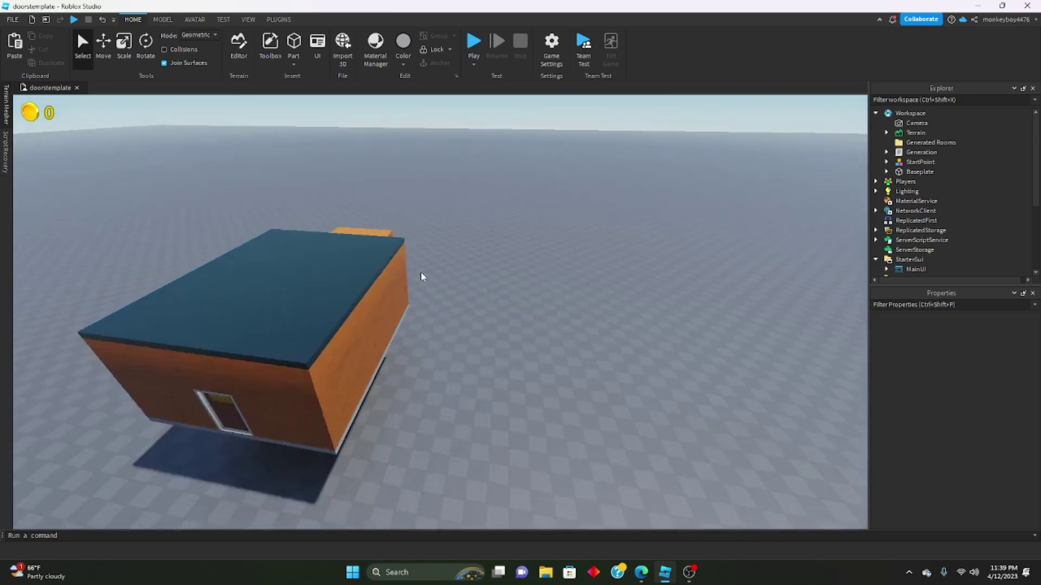
right_click_drag(722, 314, 670, 288)
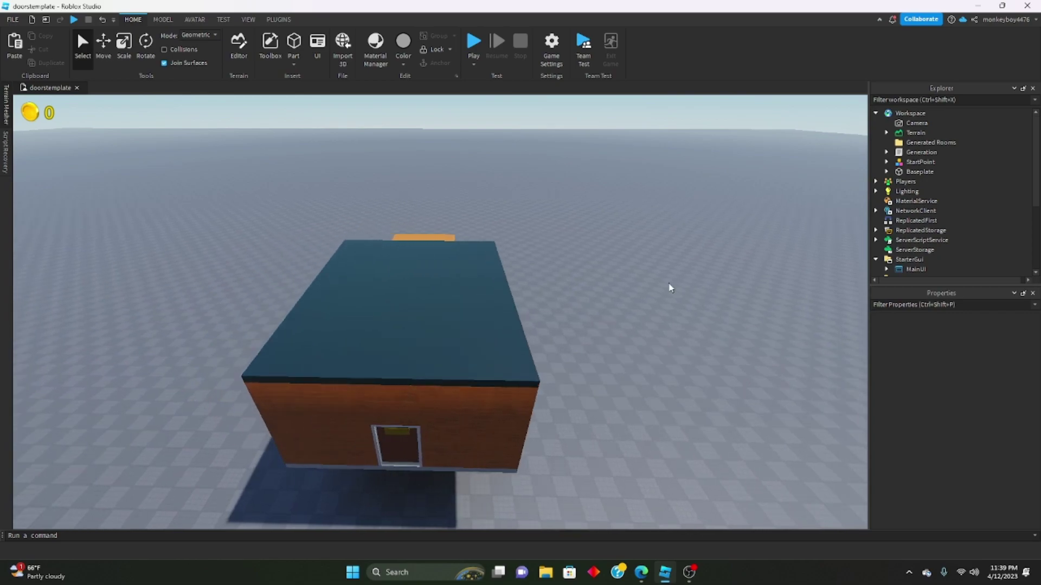